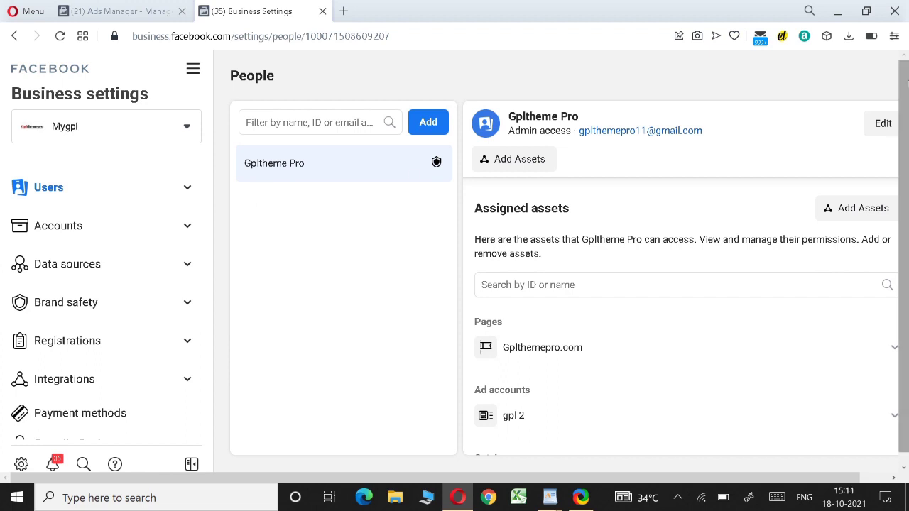
Step: Expand the Users, Accounts, Data sources and Brand safety sections of Business settings and examine the entries in each
scroll(901, 121, down, 1)
scroll(906, 113, up, 1)
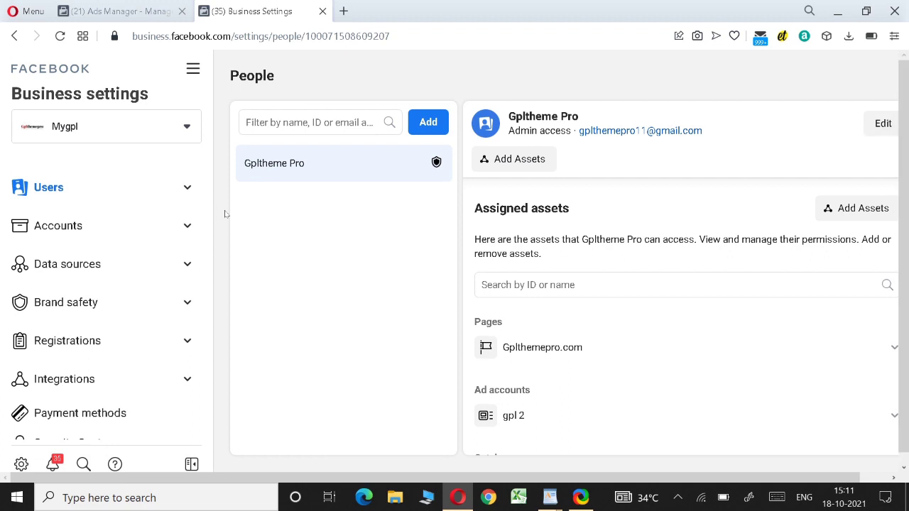
click(188, 186)
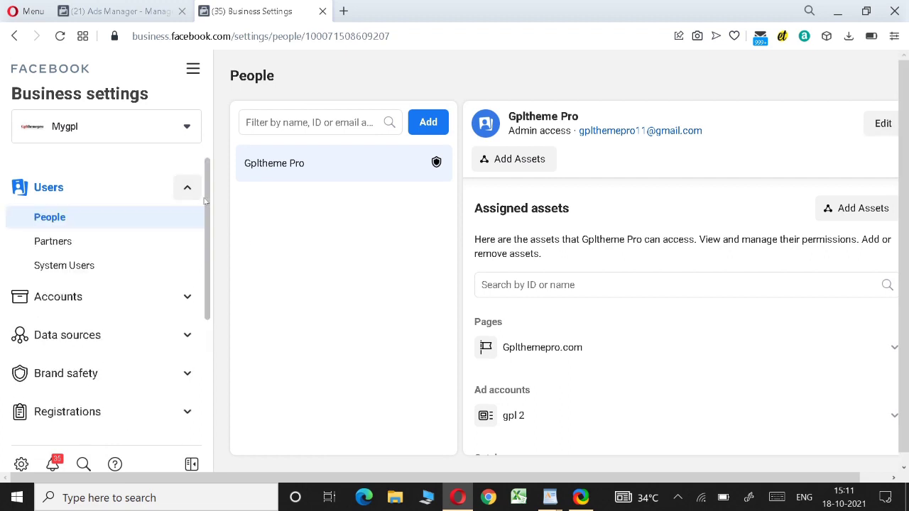
mouse_move(208, 203)
mouse_down()
mouse_move(204, 239)
mouse_move(211, 220)
mouse_up()
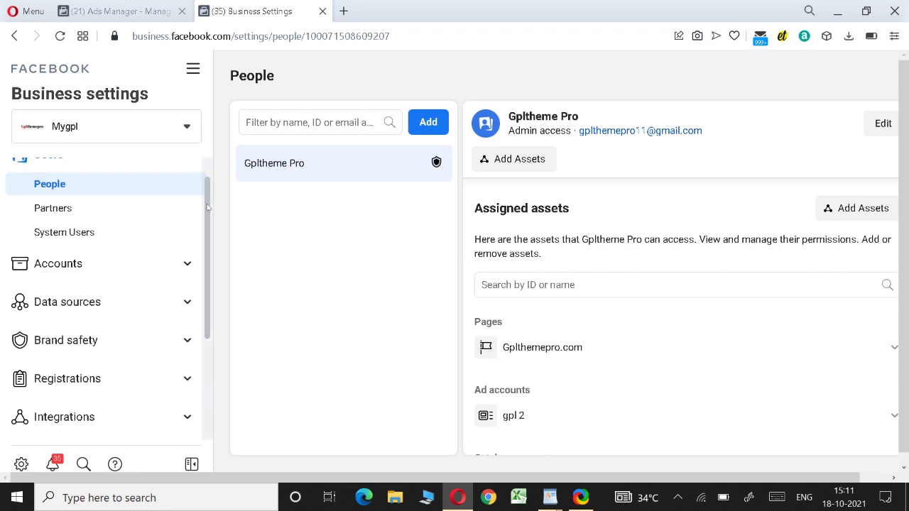
drag(208, 207, 208, 229)
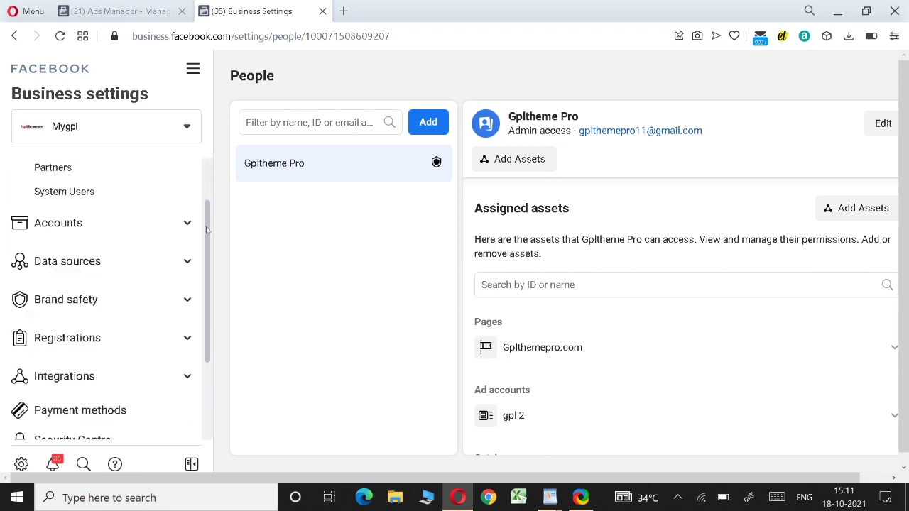
click(188, 225)
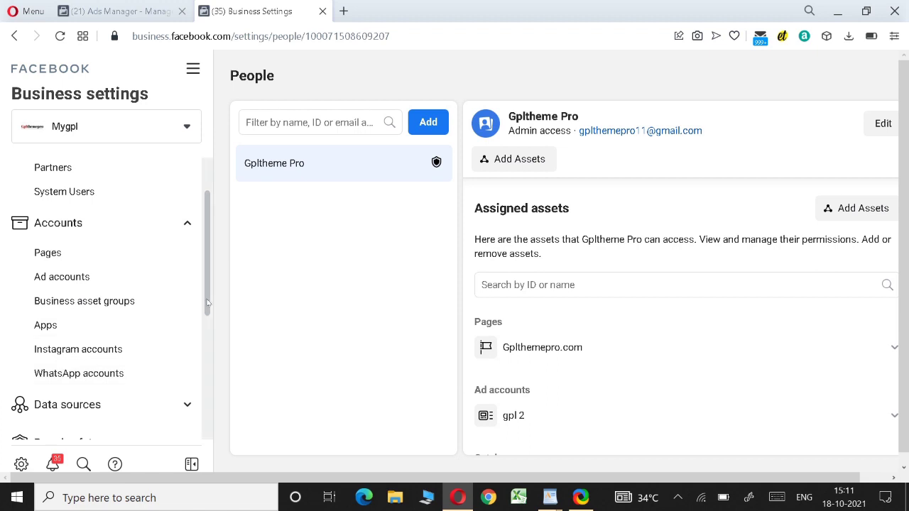
scroll(185, 295, down, 3)
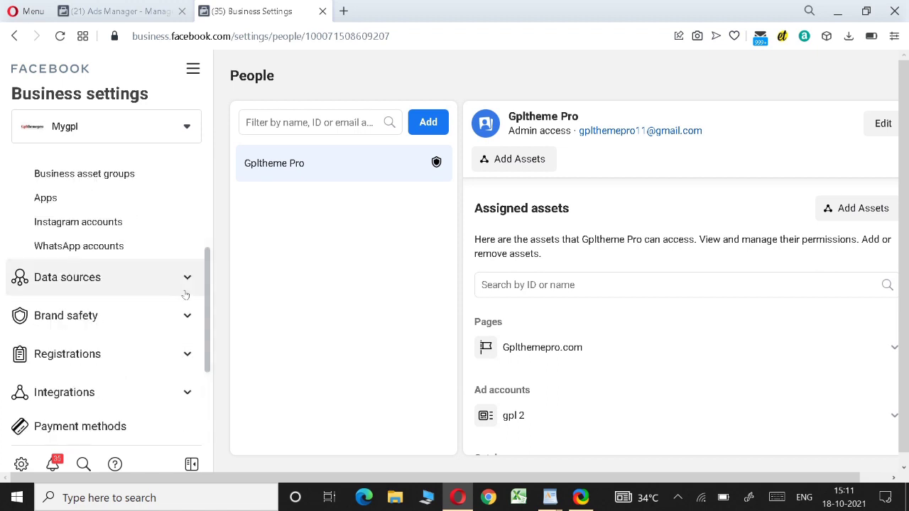
click(185, 292)
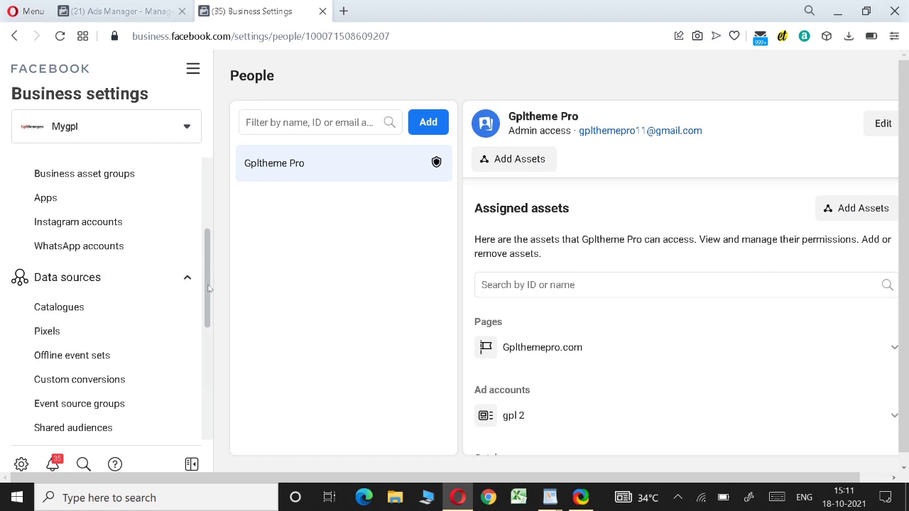
scroll(206, 288, down, 5)
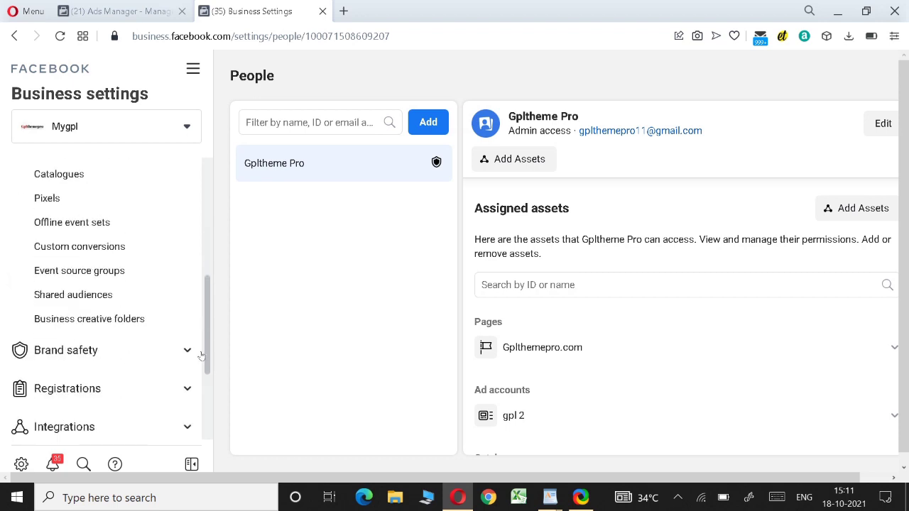
click(192, 236)
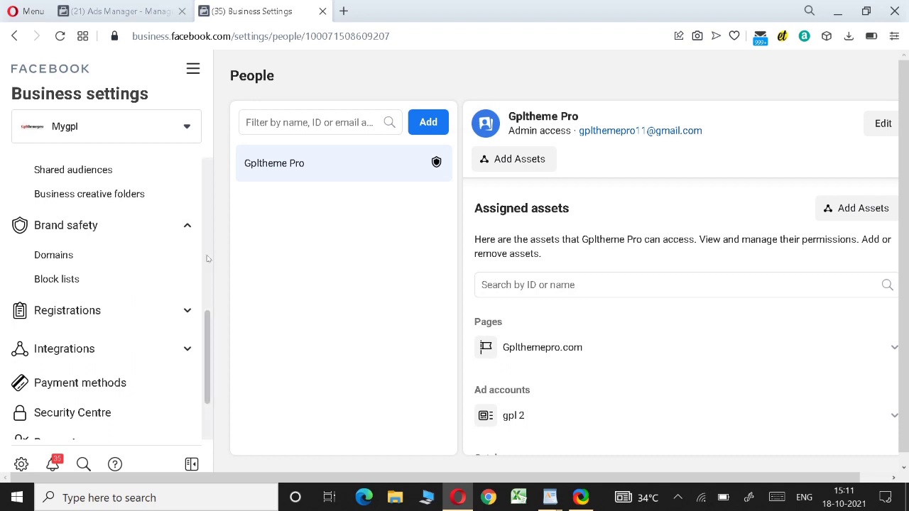
Step: Open the Domains page under Brand safety and look through the remaining Business settings entries
click(61, 260)
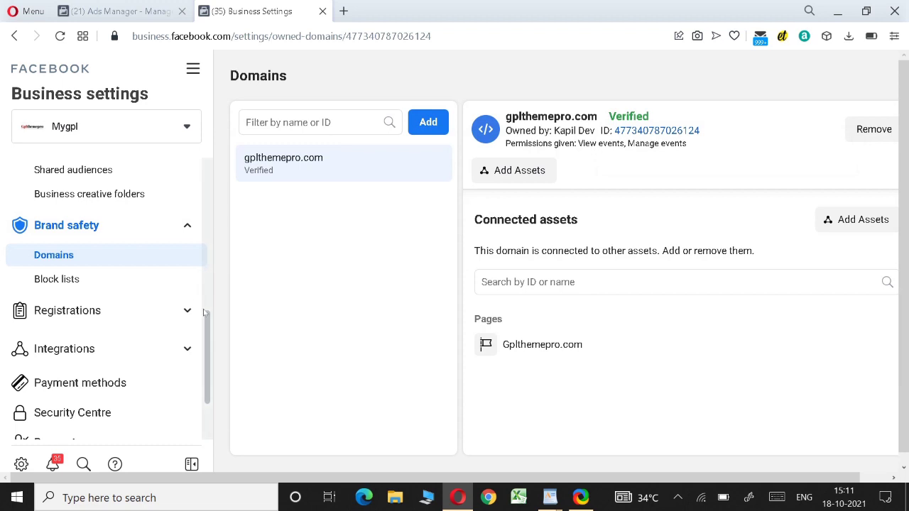
drag(207, 324, 206, 363)
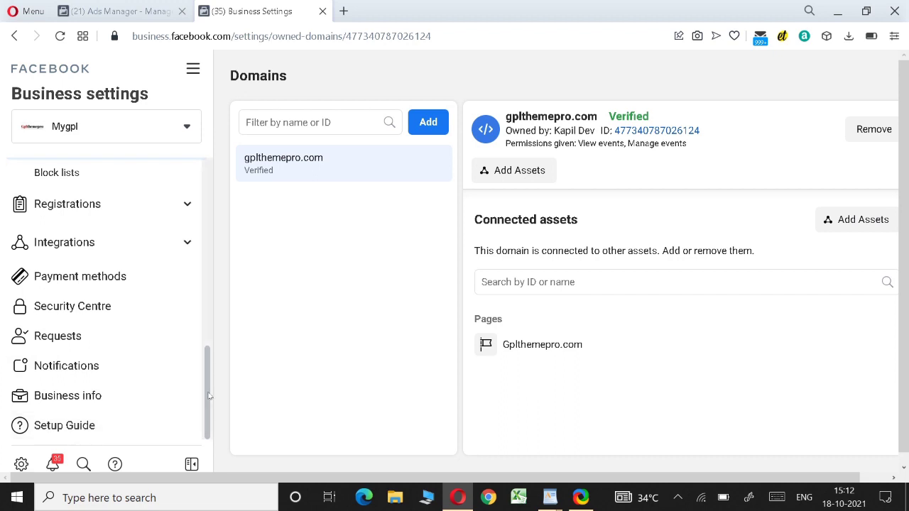
drag(209, 419, 221, 158)
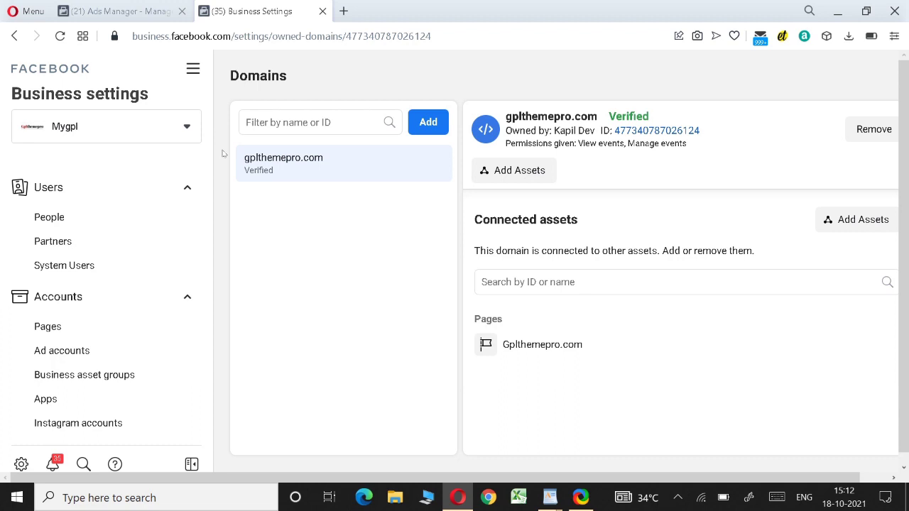
Step: Switch to the Ads Manager campaign list and close the All tools overview
click(132, 6)
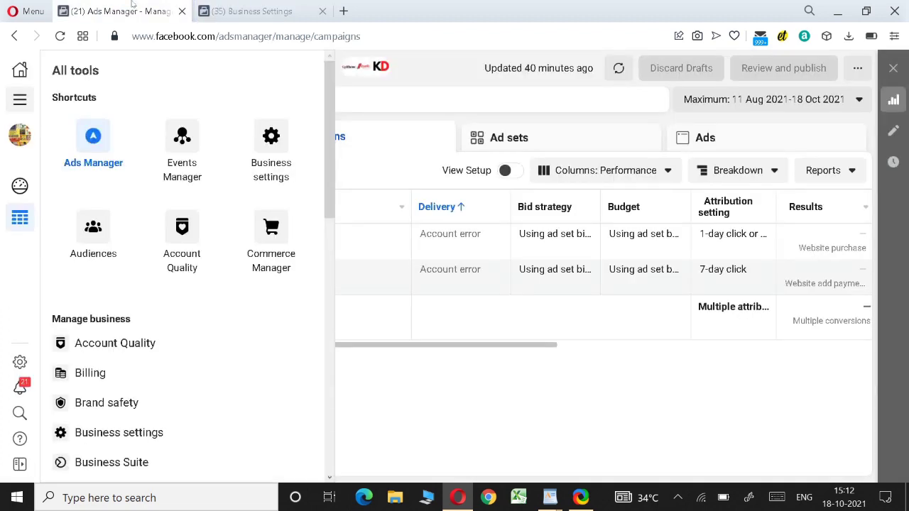
click(439, 67)
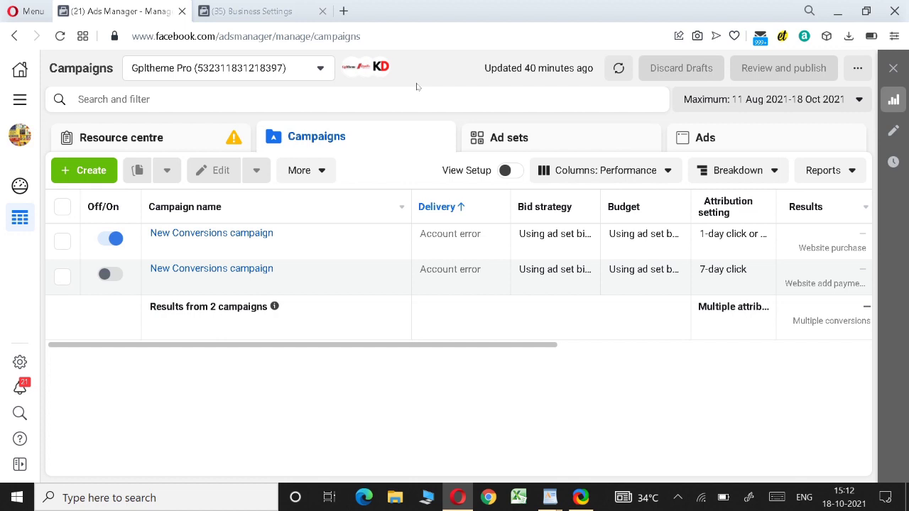
click(242, 11)
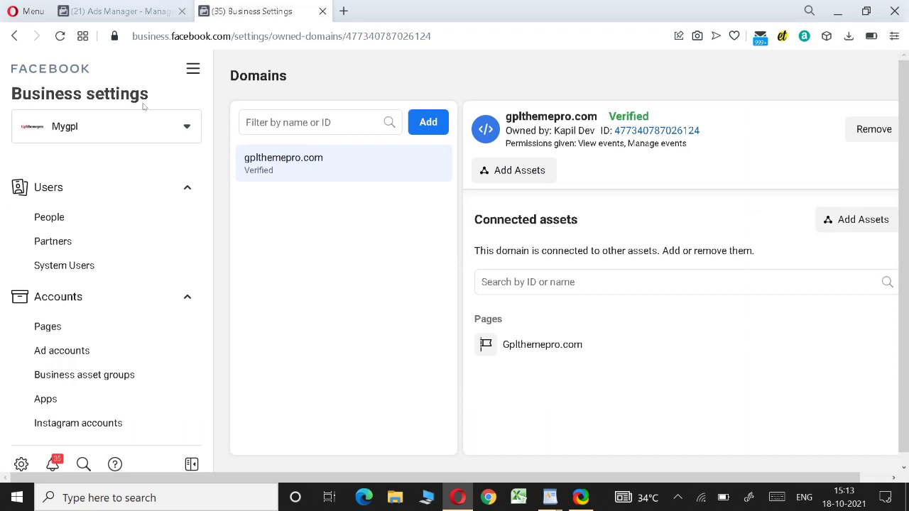
click(142, 6)
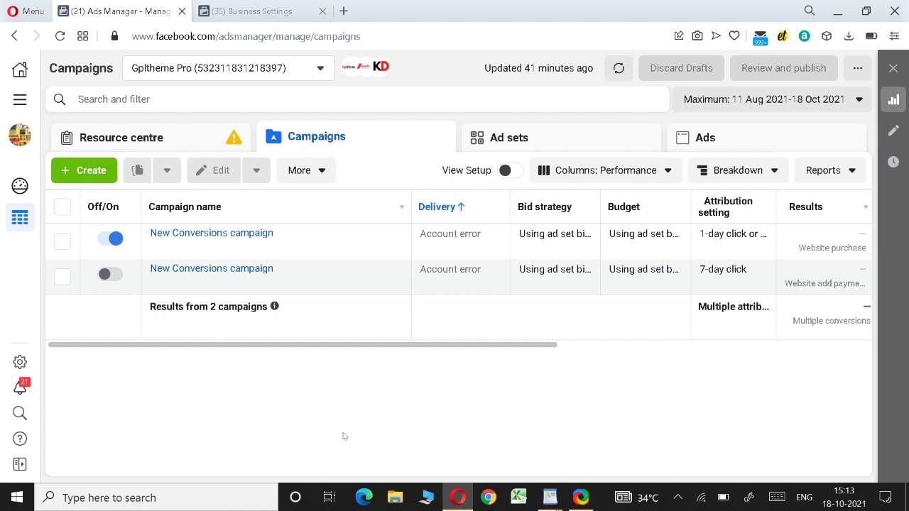
Step: Open the objective choices for a new campaign and read the descriptions of the awareness and consideration objectives
click(84, 178)
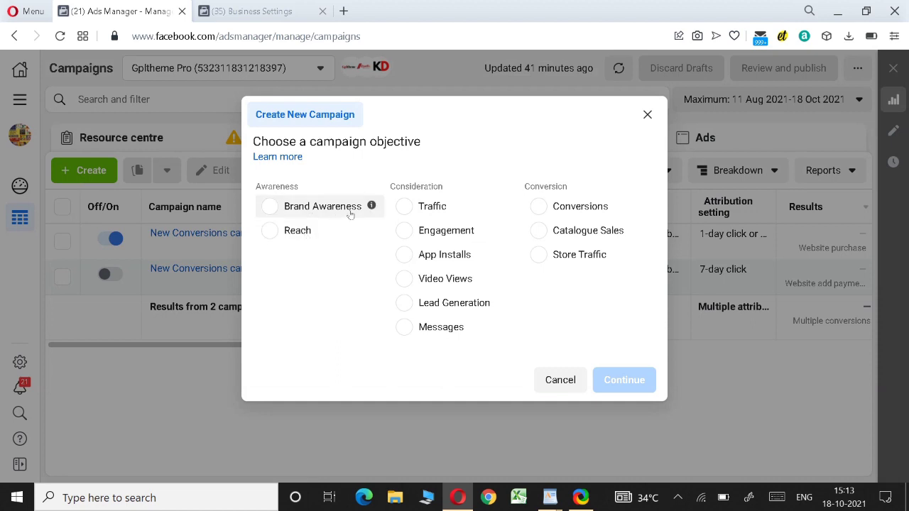
mouse_move(372, 212)
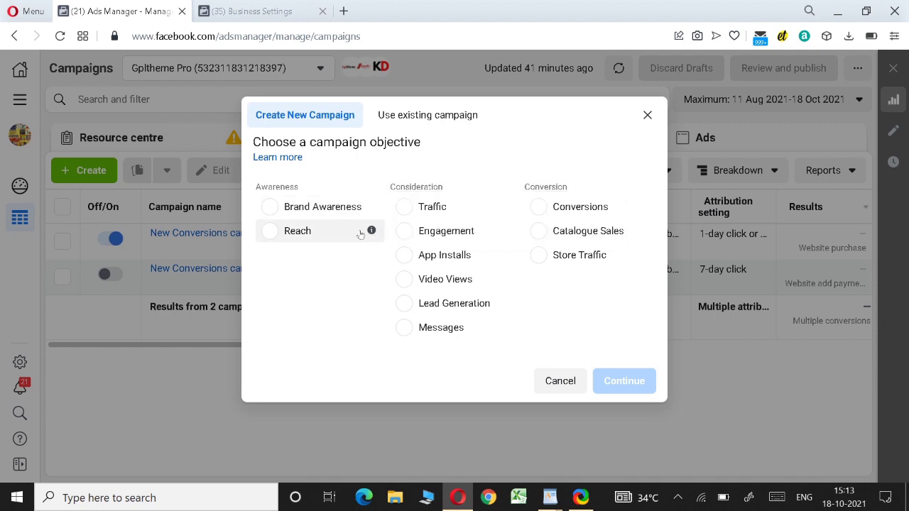
mouse_move(370, 235)
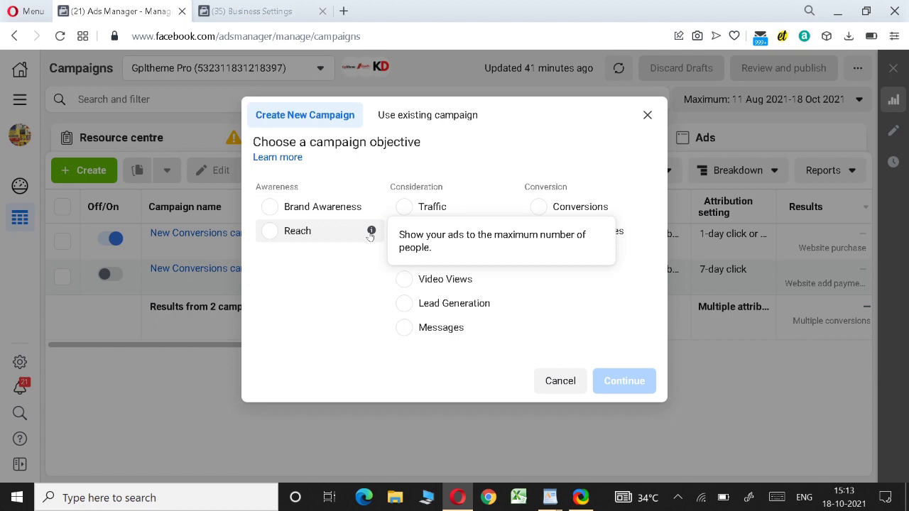
mouse_move(512, 212)
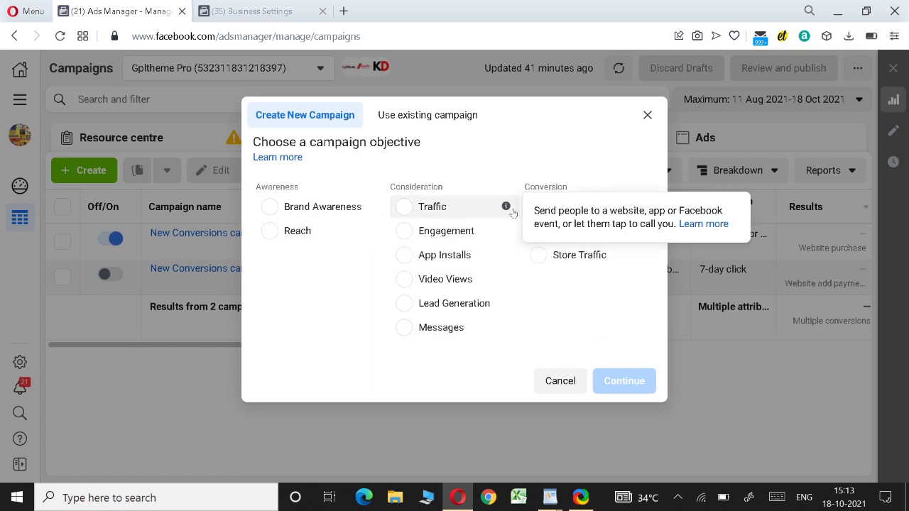
mouse_move(509, 239)
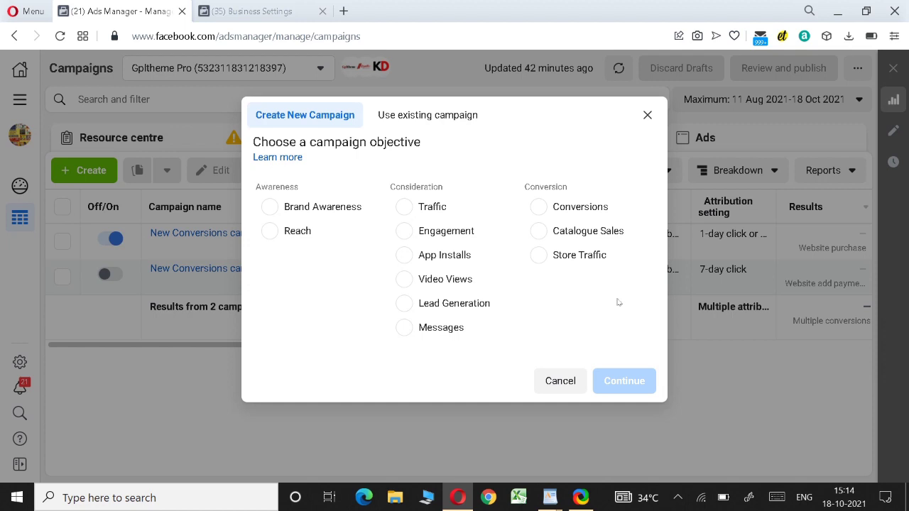
Step: Create a new campaign with the Traffic objective
click(422, 213)
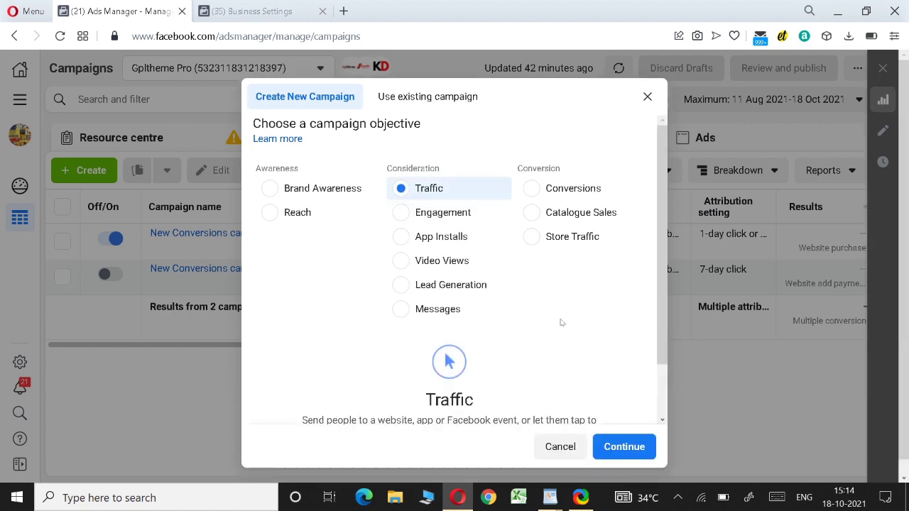
click(666, 412)
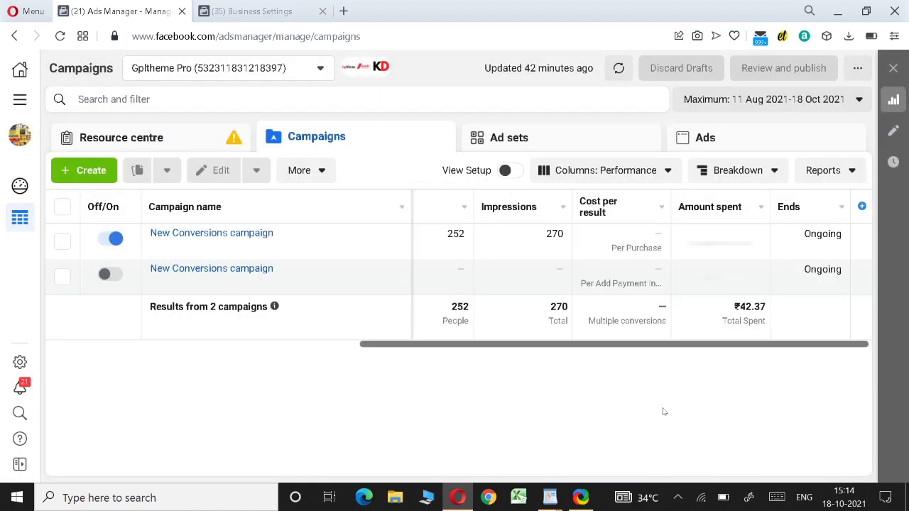
click(92, 172)
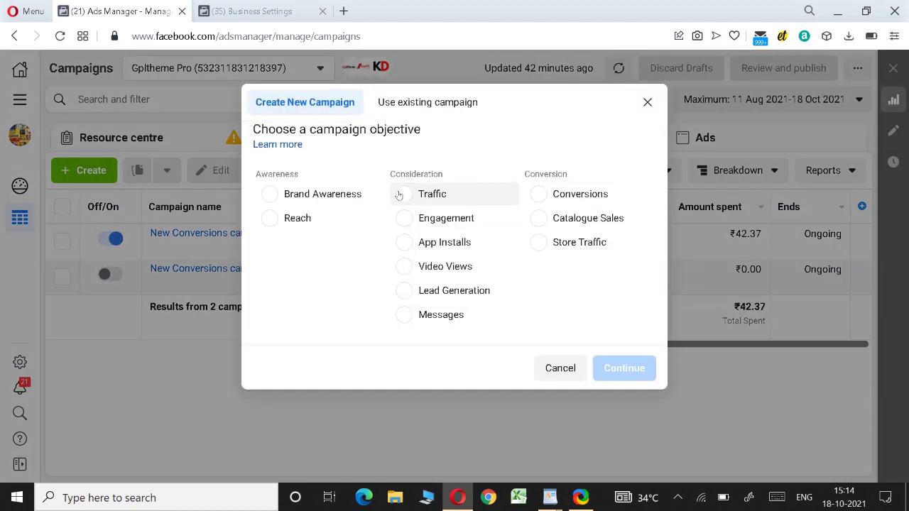
click(400, 195)
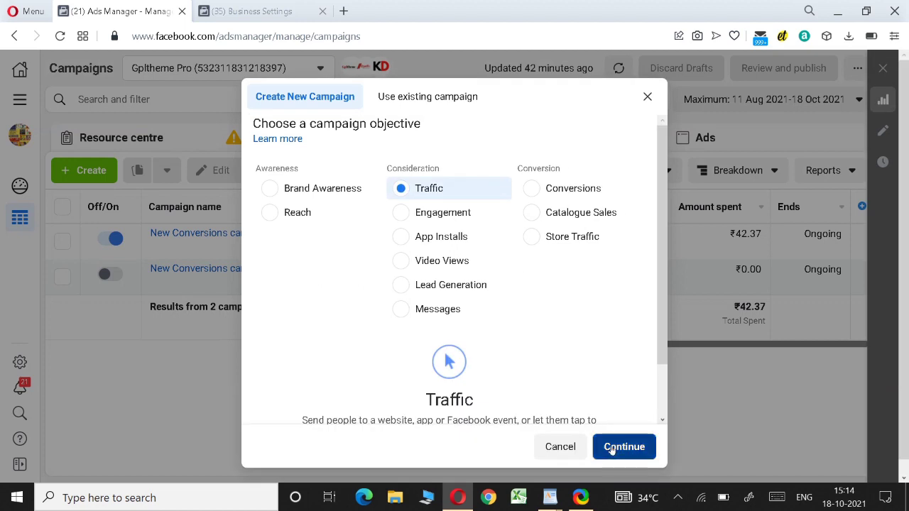
click(612, 447)
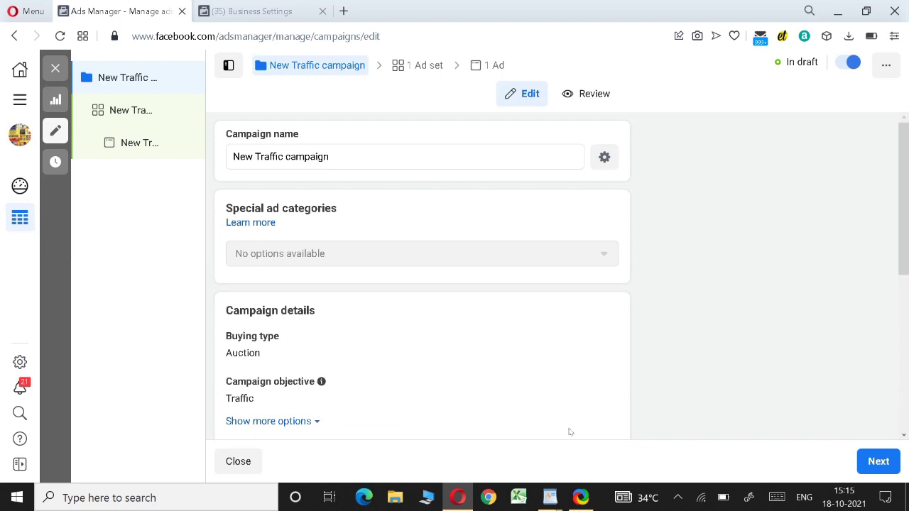
Step: Review the draft campaign's settings and rename the campaign as ",.,n1h2212"
mouse_move(148, 82)
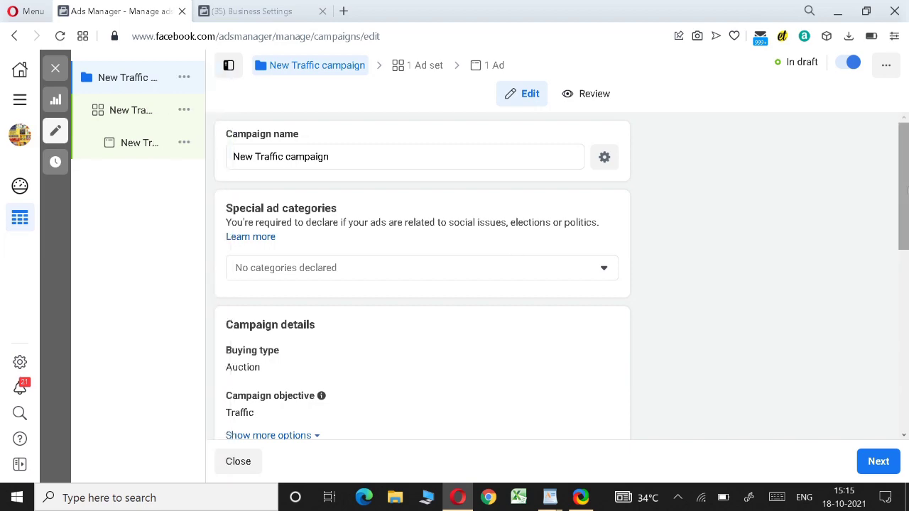
drag(906, 188, 907, 252)
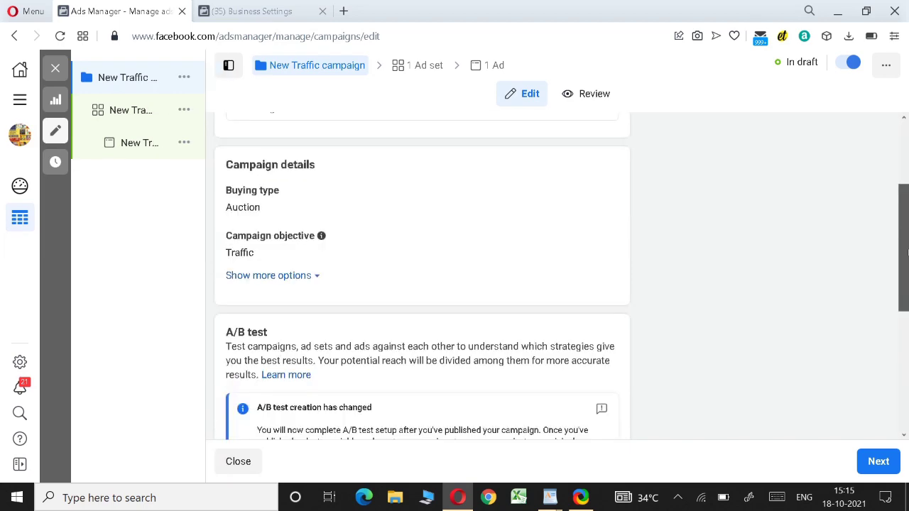
scroll(434, 267, up, 1)
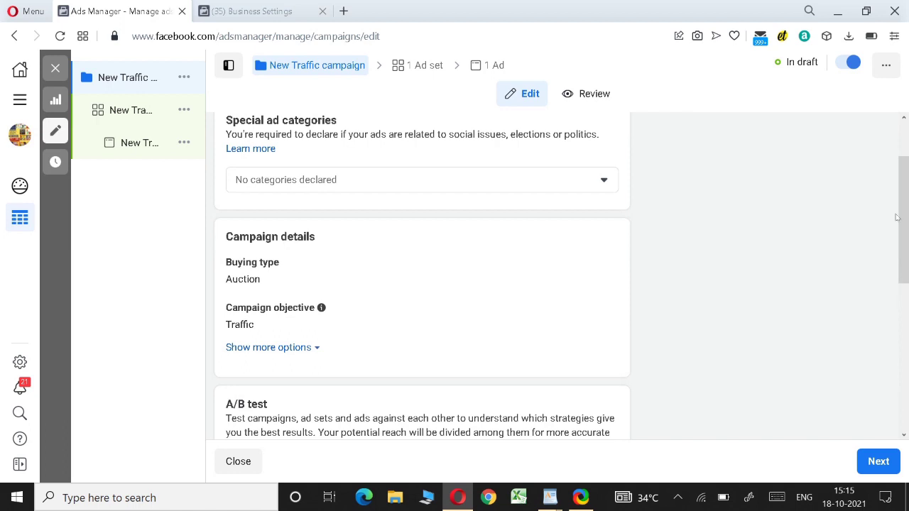
scroll(438, 176, up, 1)
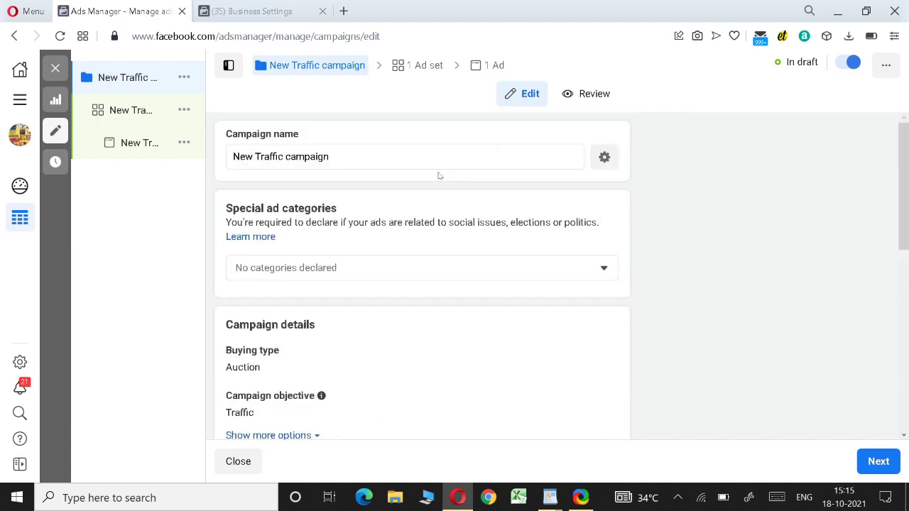
click(449, 154)
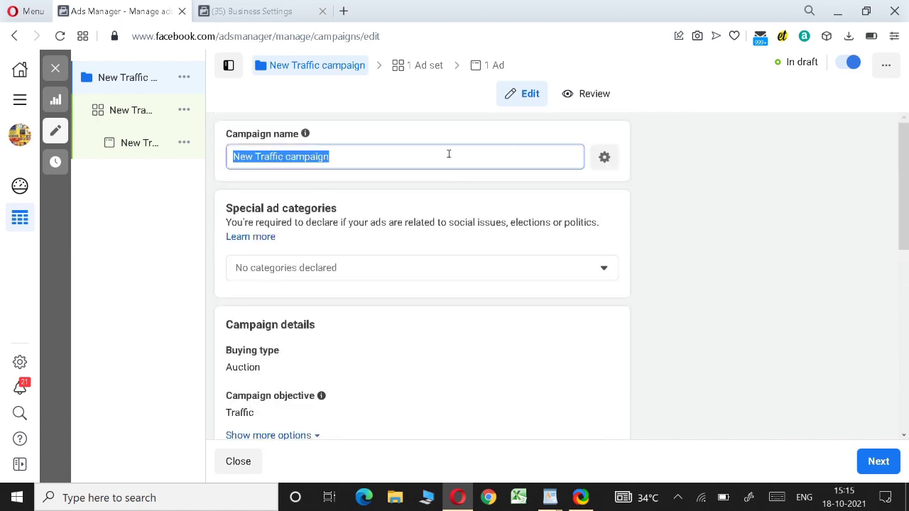
text(,,n1h2212)
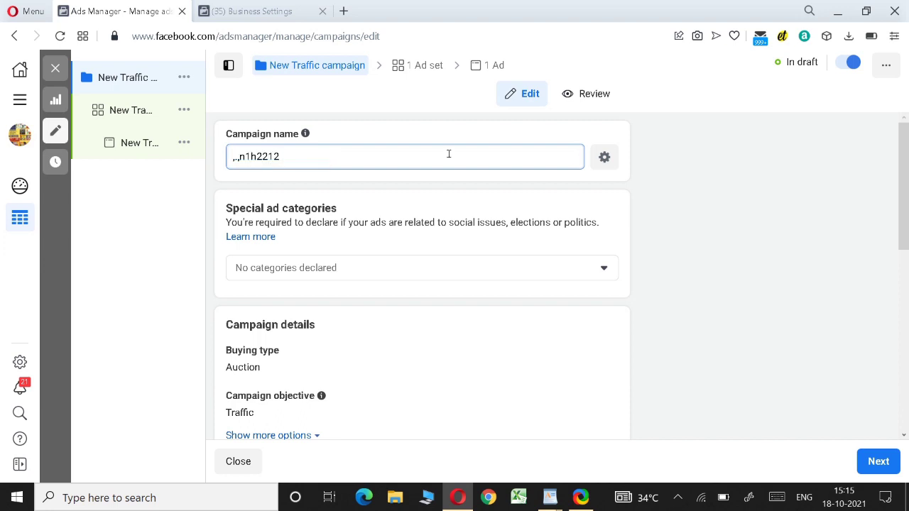
Step: Dismiss the campaign budget optimisation tip and continue to the ad set settings
scroll(696, 258, down, 10)
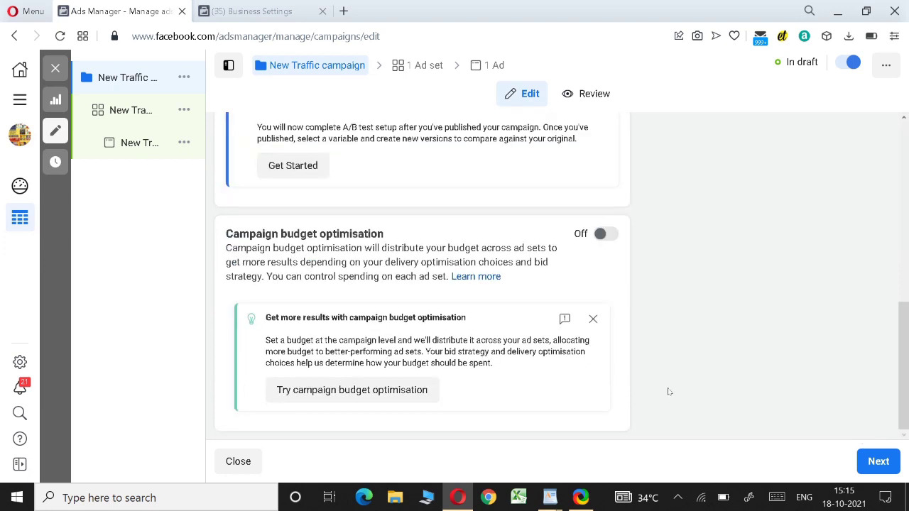
click(593, 320)
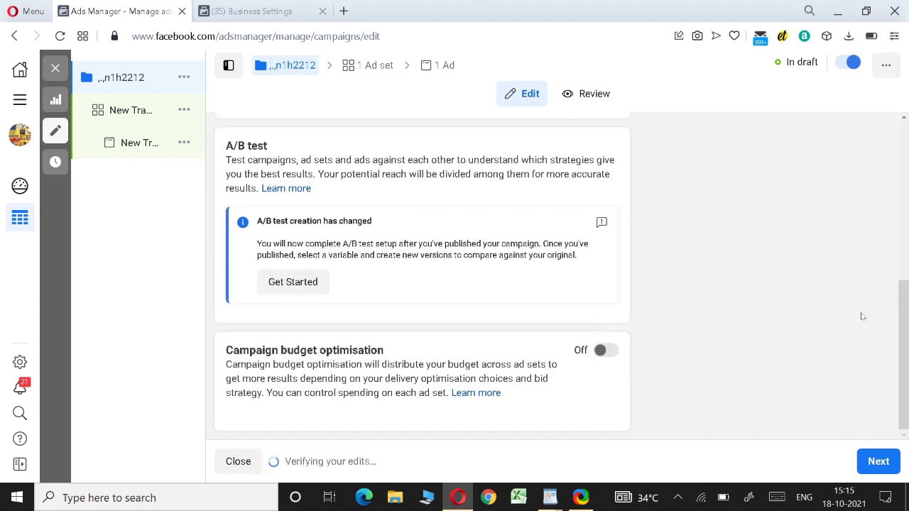
click(875, 462)
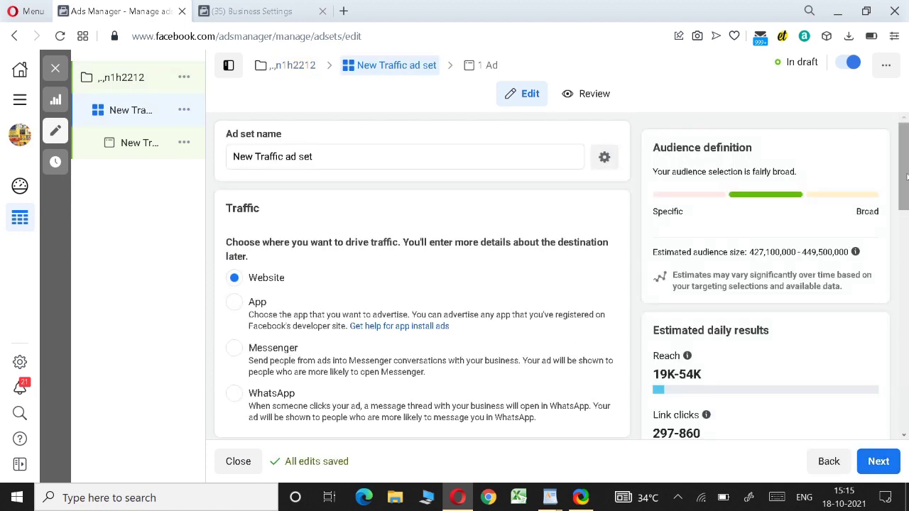
Step: Review the ad set's traffic destination, dynamic creative, offer, daily budget and start date settings
scroll(905, 181, down, 3)
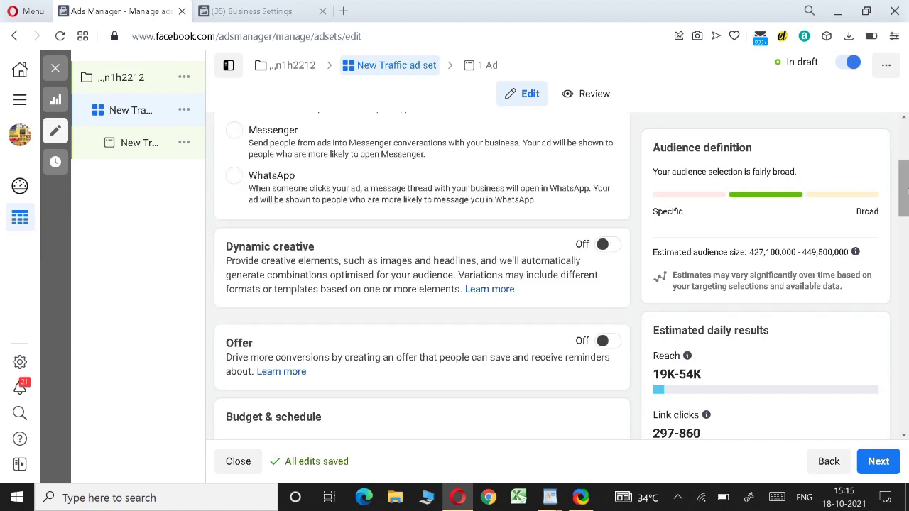
scroll(906, 192, down, 3)
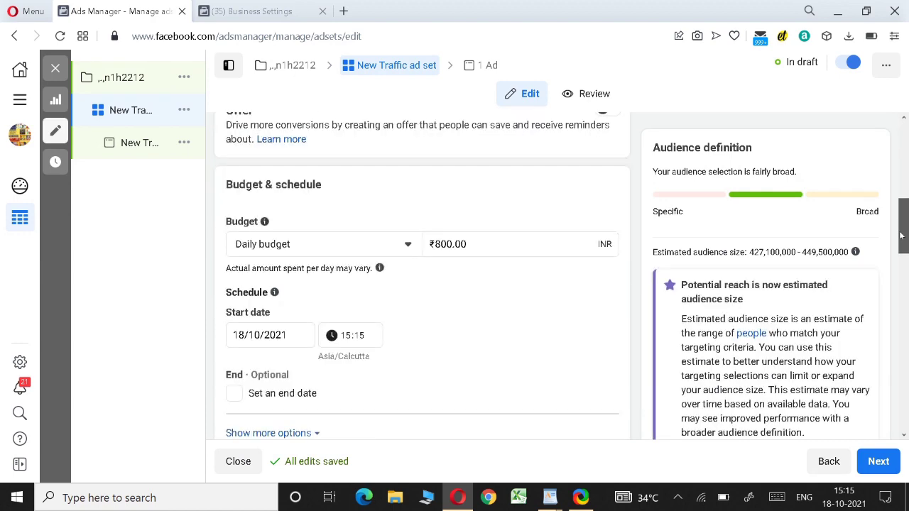
scroll(906, 170, up, 6)
scroll(906, 170, down, 5)
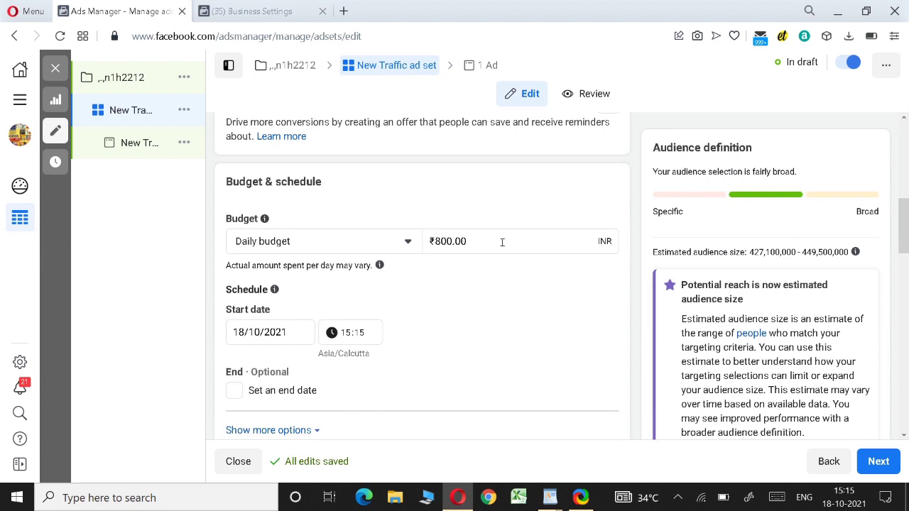
drag(502, 242, 394, 237)
click(487, 283)
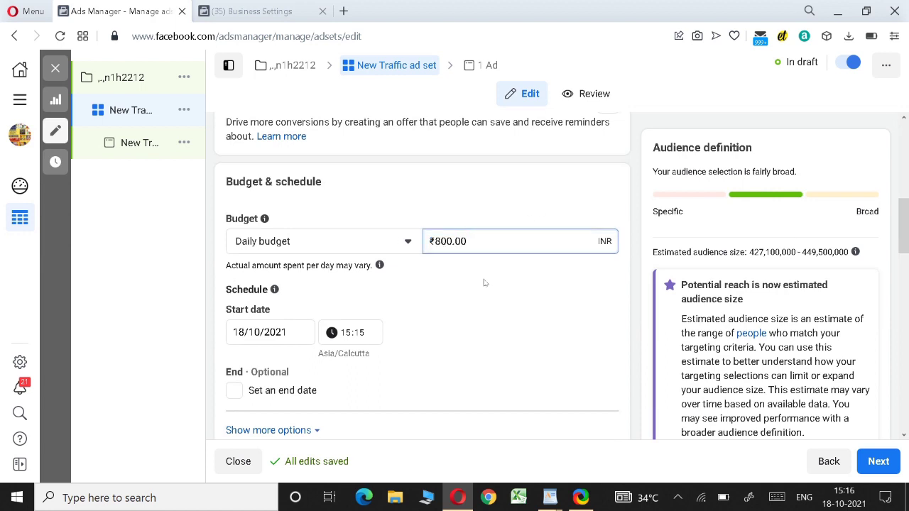
scroll(906, 226, down, 2)
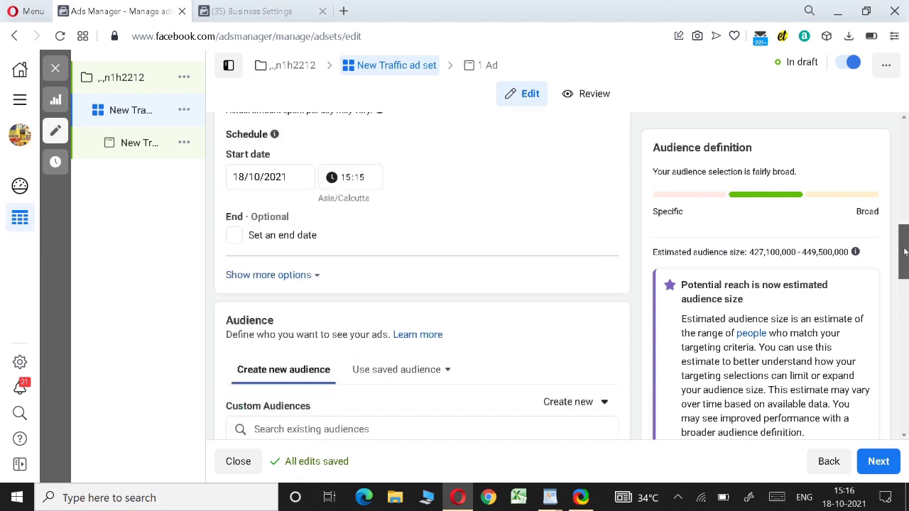
drag(272, 174, 170, 172)
click(440, 202)
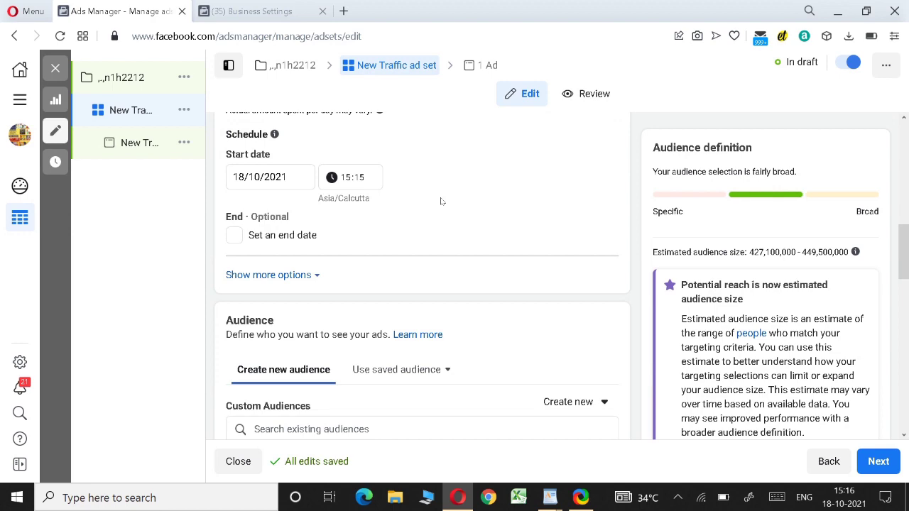
Step: Open the audience's location targeting for editing and review the location search, age, gender, detailed targeting and language settings
scroll(906, 284, down, 3)
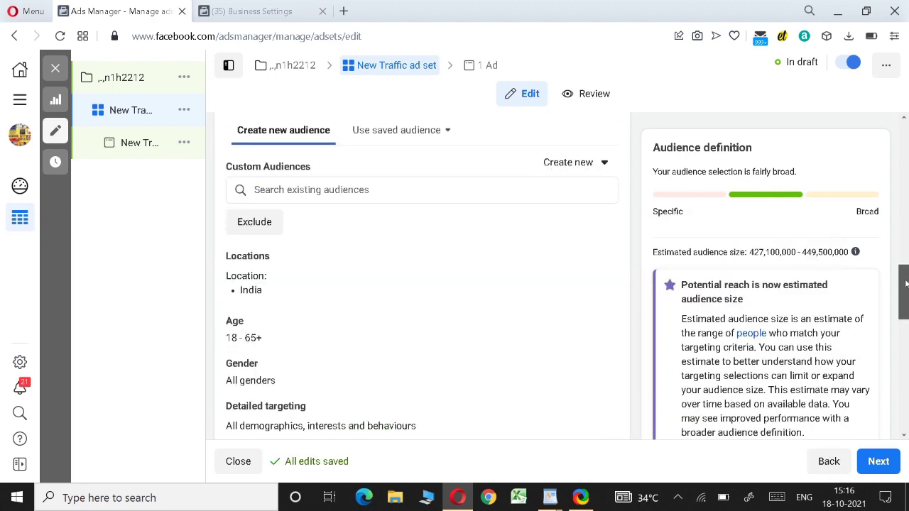
mouse_move(242, 272)
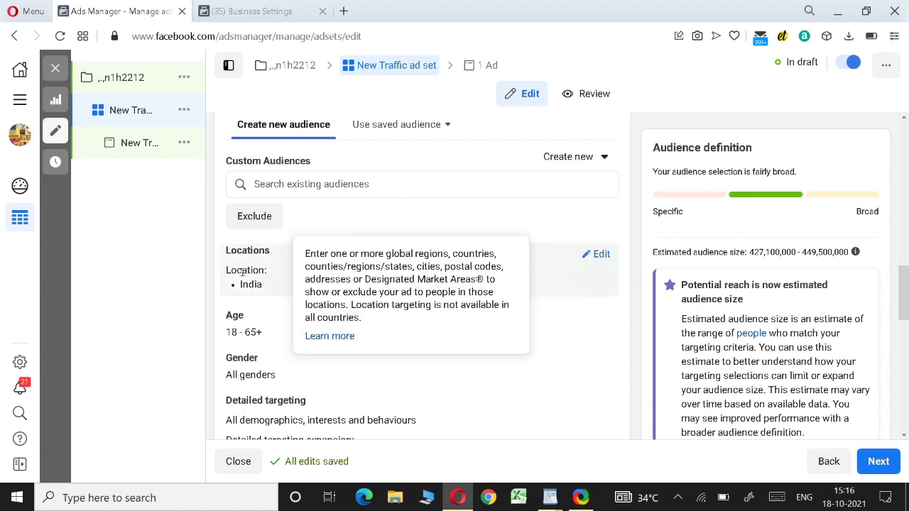
click(601, 255)
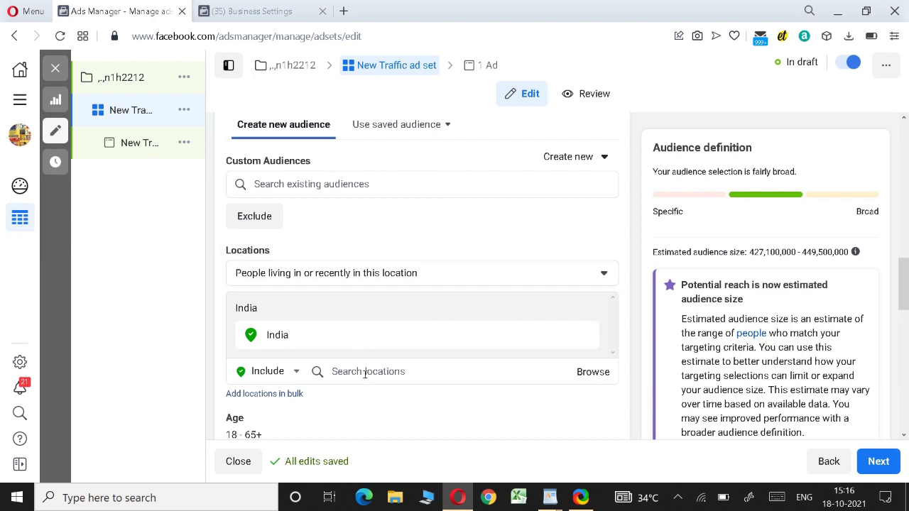
click(381, 371)
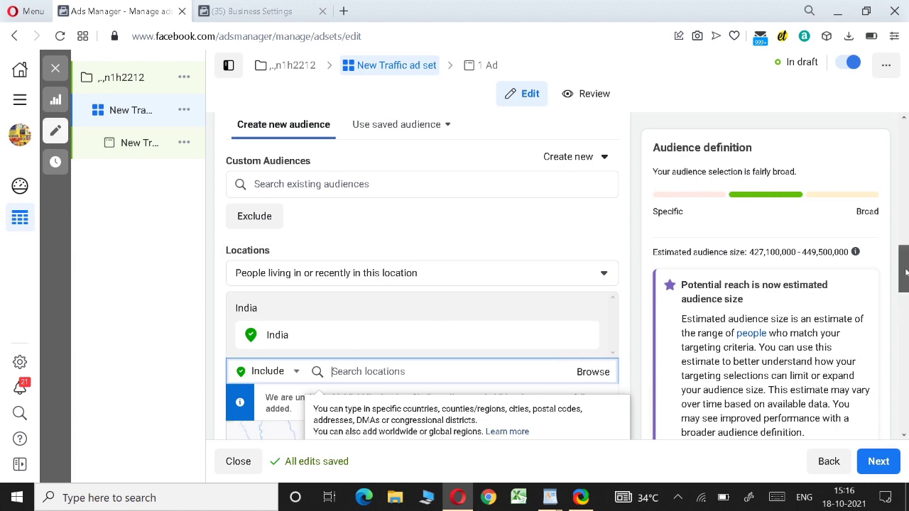
drag(898, 266, 898, 340)
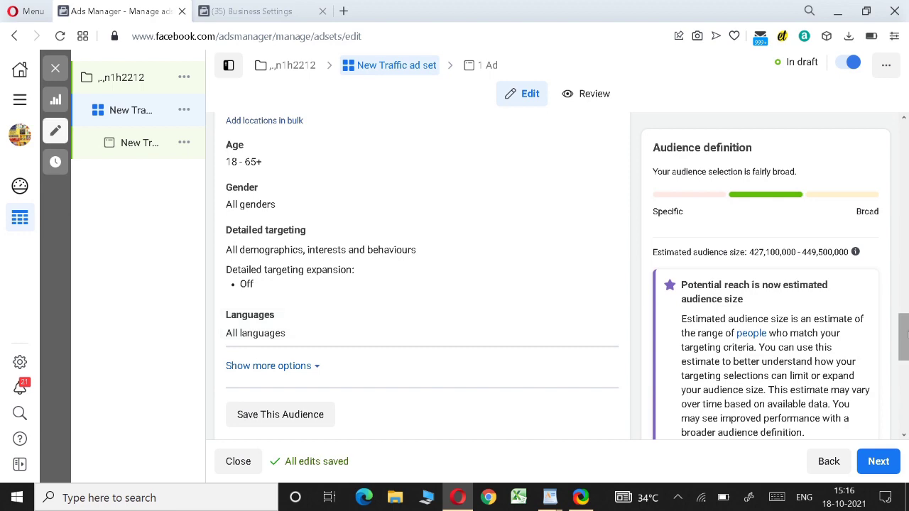
Step: Review the placements and the expanded optimisation and delivery options, and continue to the ad settings
drag(907, 333, 894, 388)
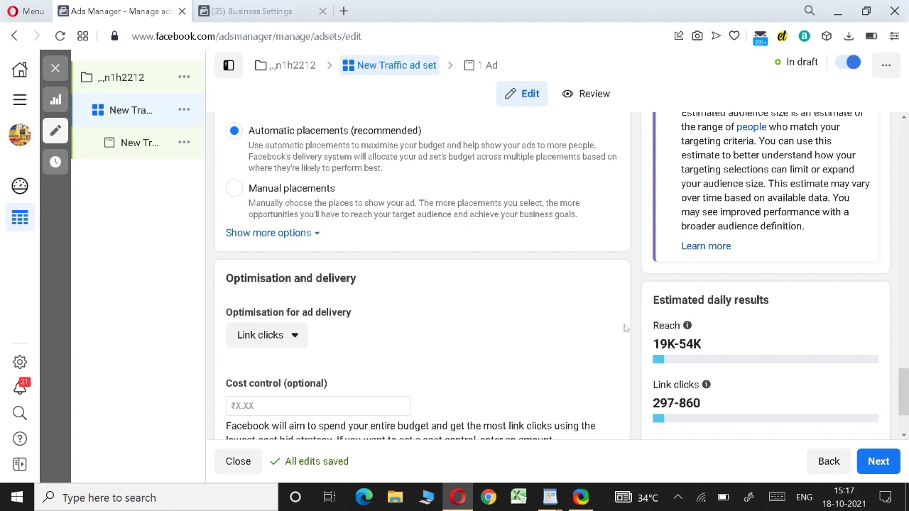
scroll(903, 401, down, 2)
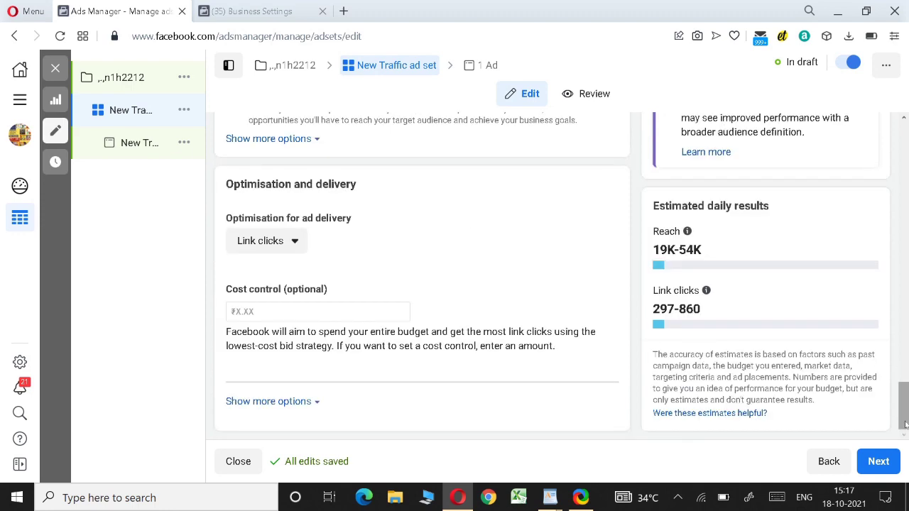
click(317, 402)
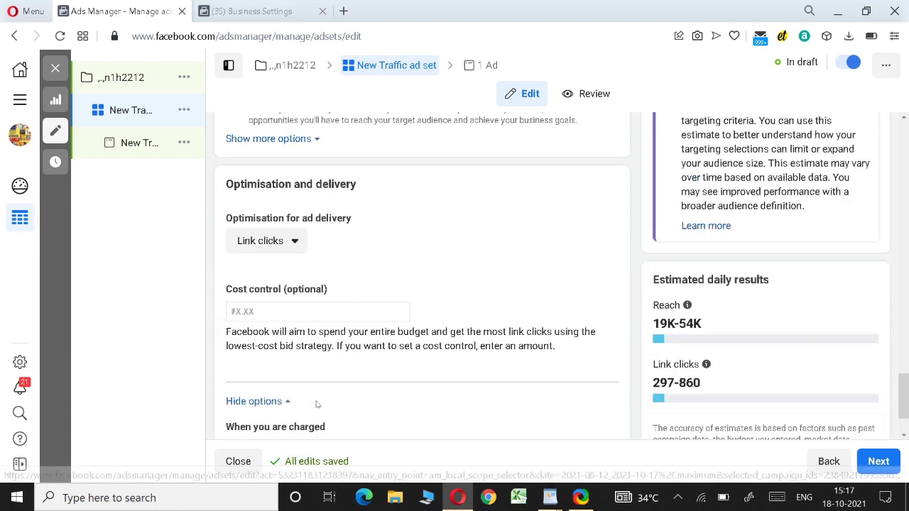
scroll(906, 393, down, 2)
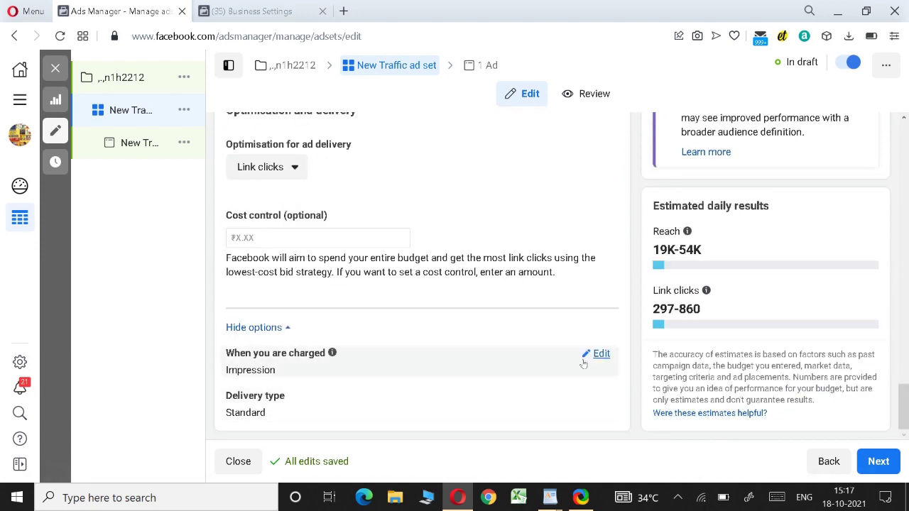
click(873, 463)
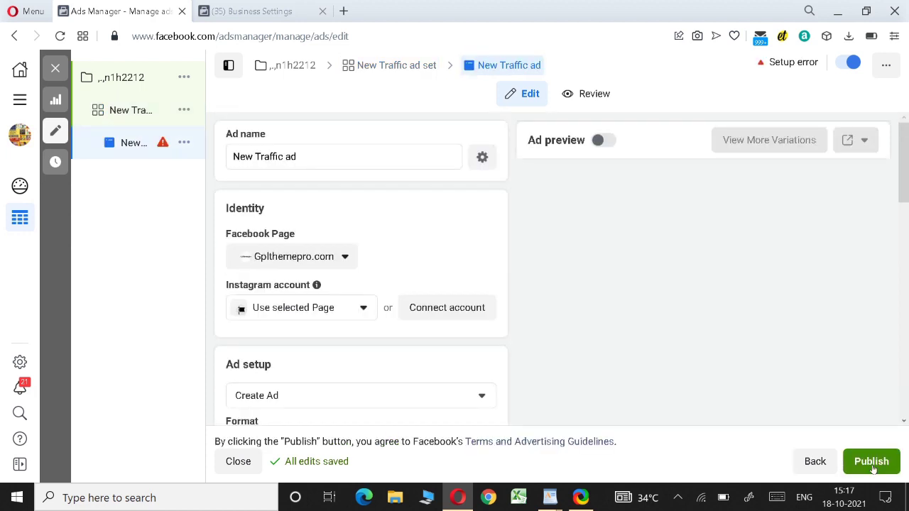
Step: Try to publish the new Traffic ad and examine its identity, format, creative and website destination settings
click(871, 463)
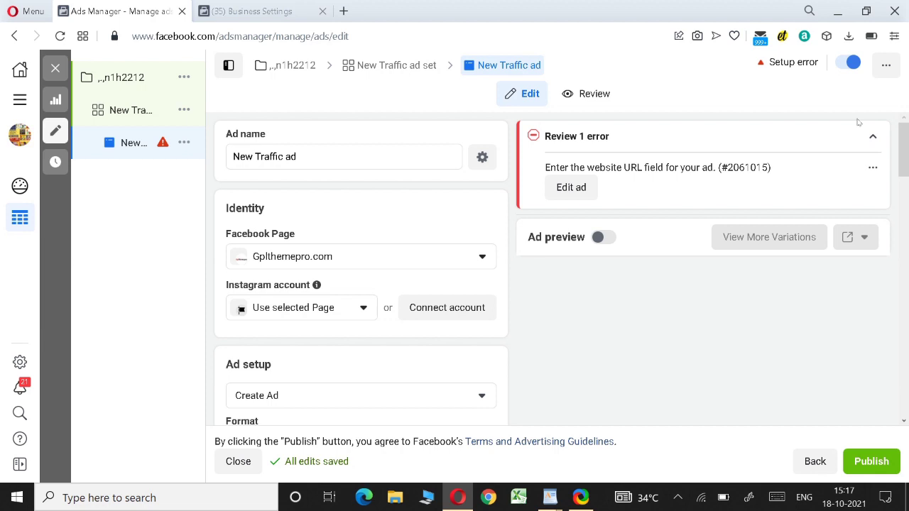
scroll(905, 149, down, 2)
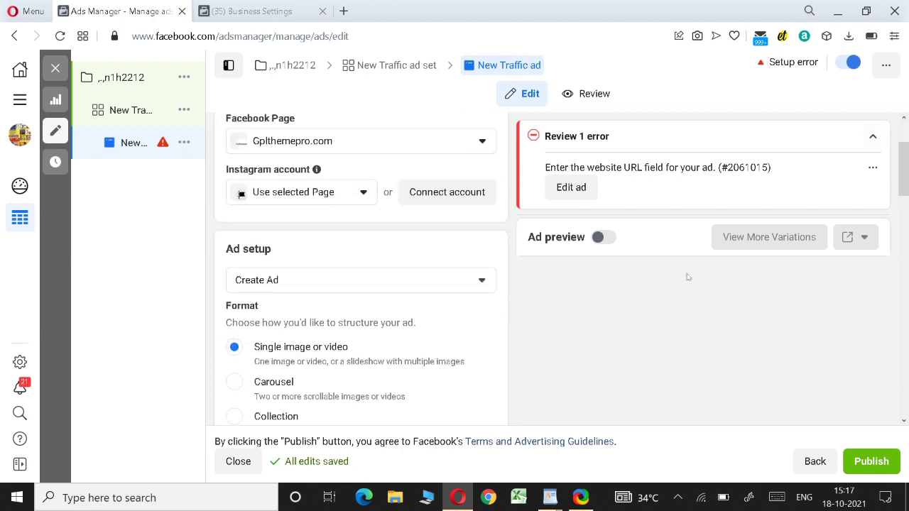
scroll(904, 170, down, 3)
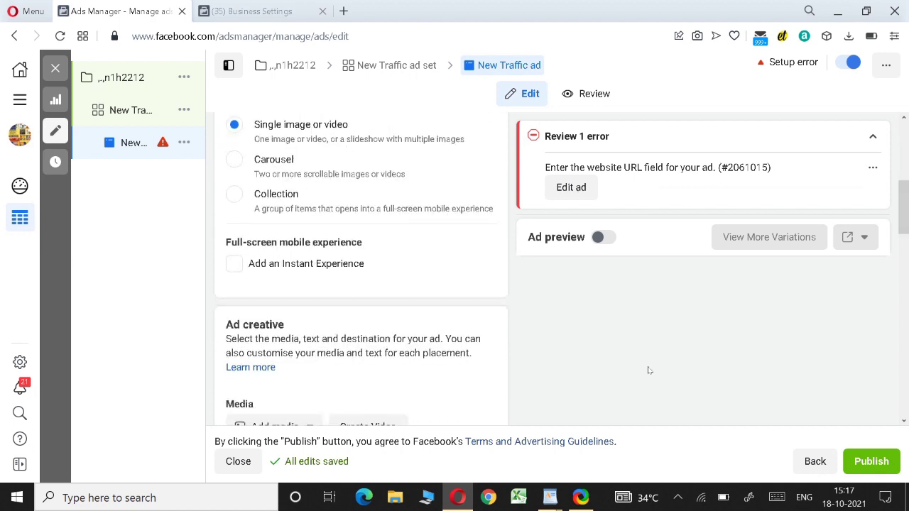
scroll(904, 249, down, 2)
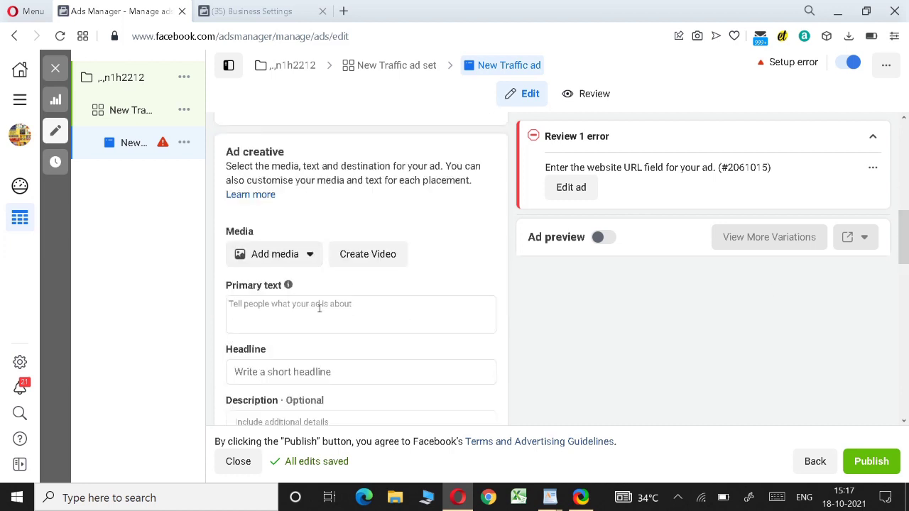
scroll(904, 298, down, 5)
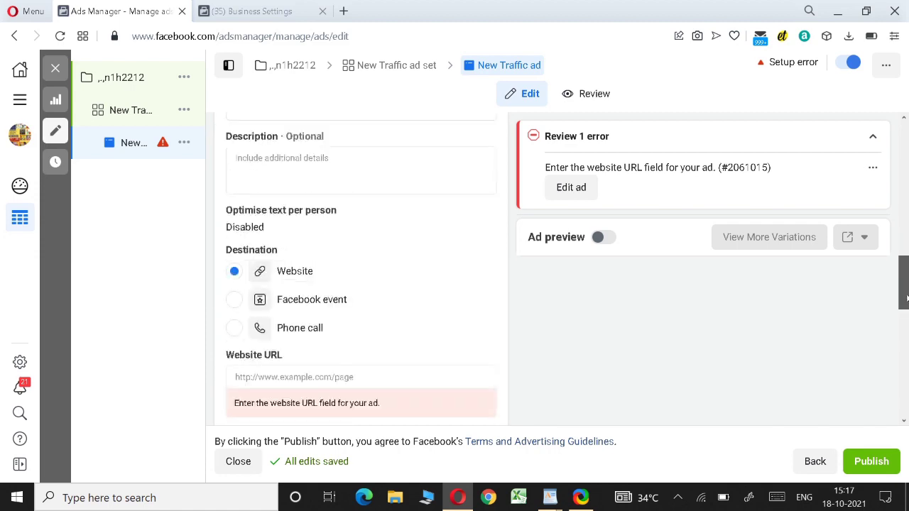
drag(904, 323, 905, 67)
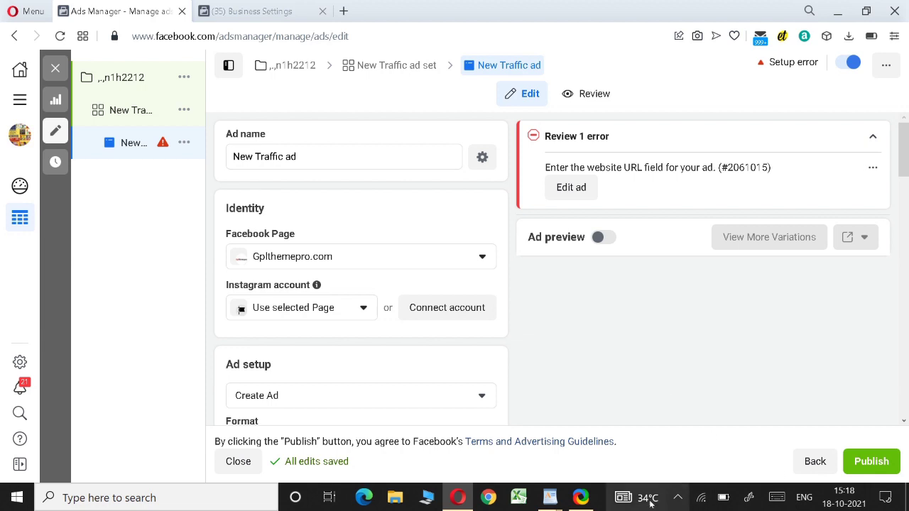
click(678, 498)
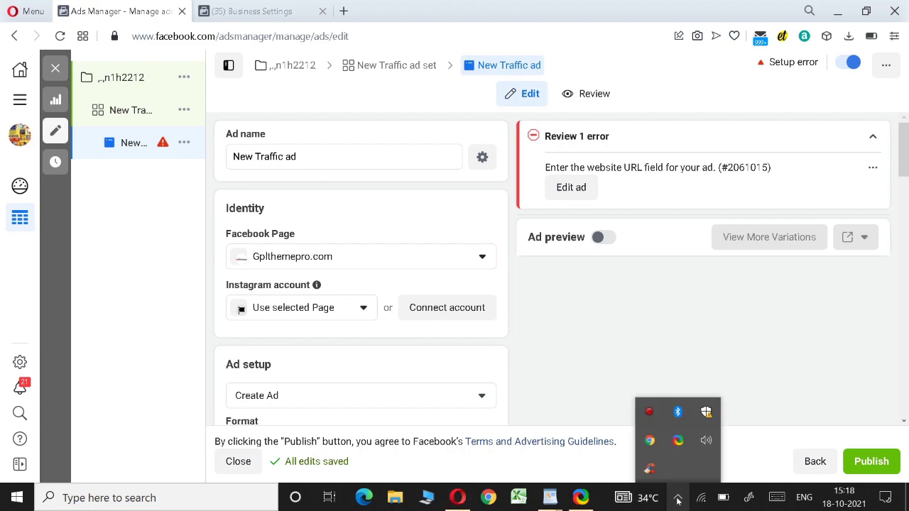